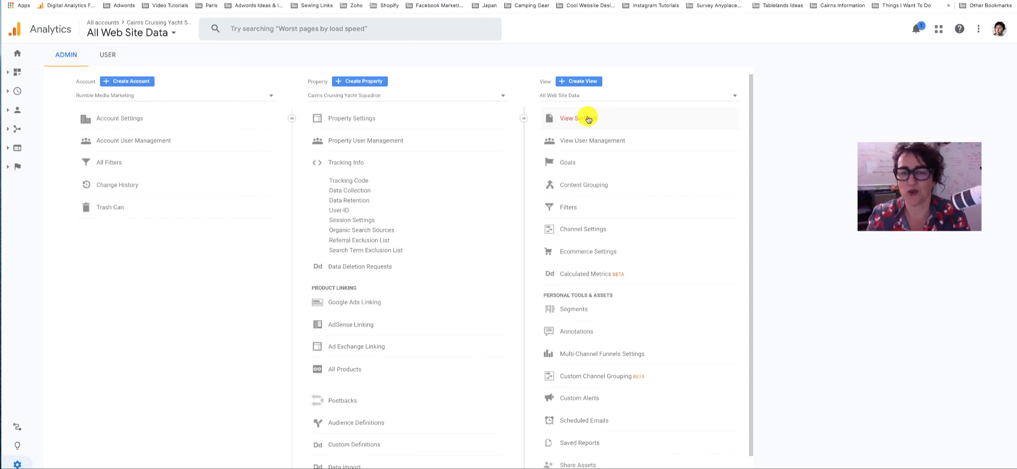
# Open the settings of the All Web Site Data view and set its displayed currency to Australian Dollar (AUD A$).
pyautogui.click(588, 119)
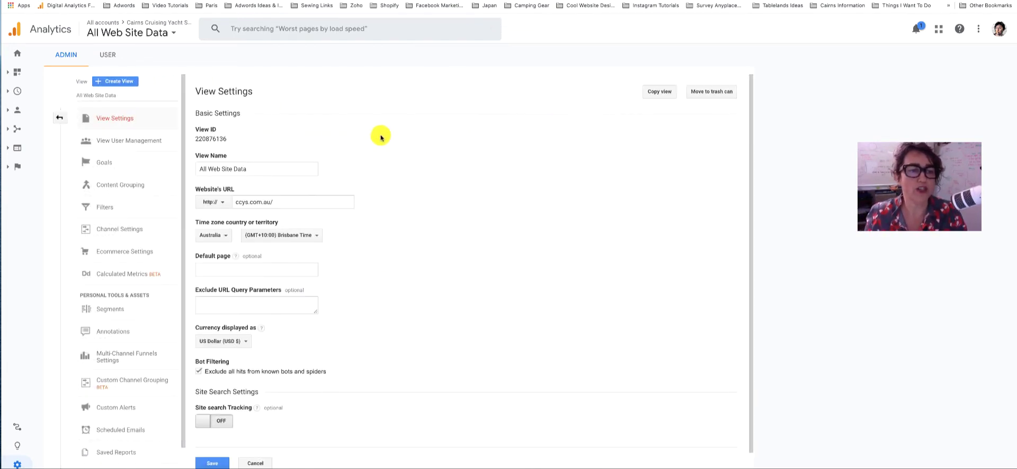
pyautogui.scroll(-1, 369, 135)
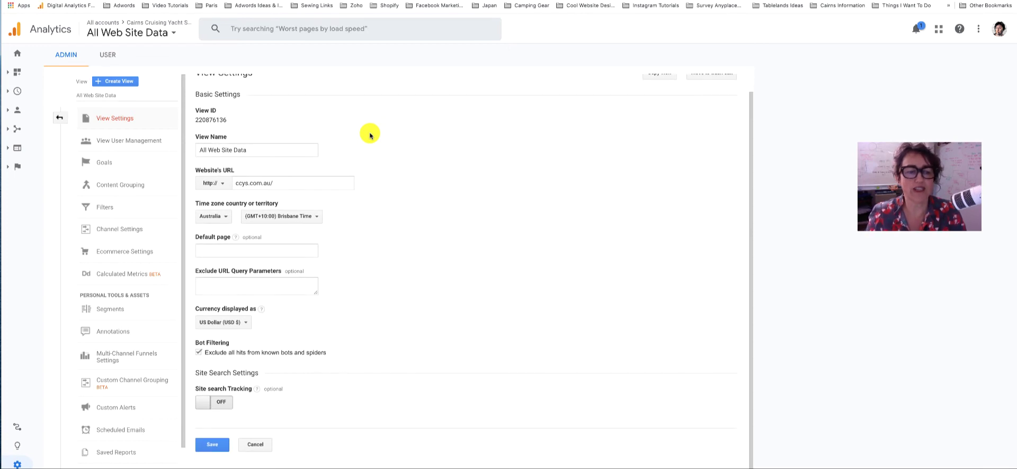
pyautogui.click(233, 326)
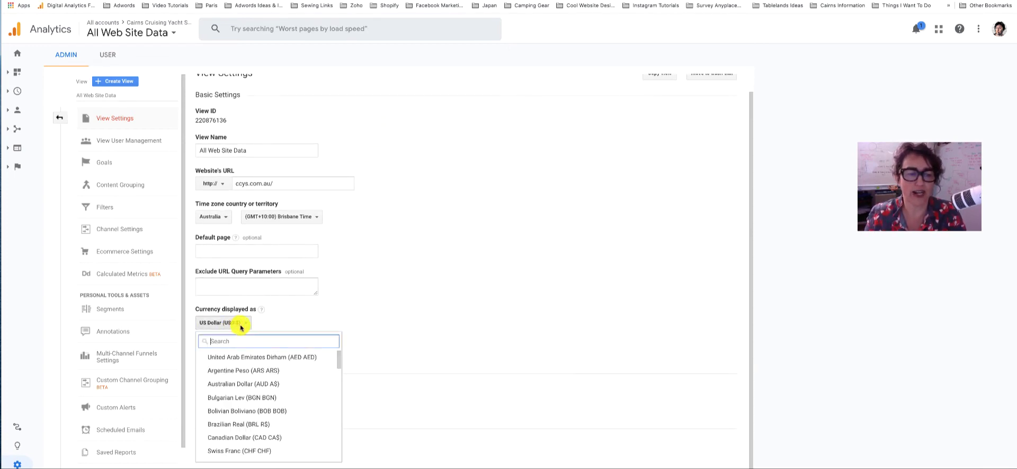
pyautogui.click(267, 386)
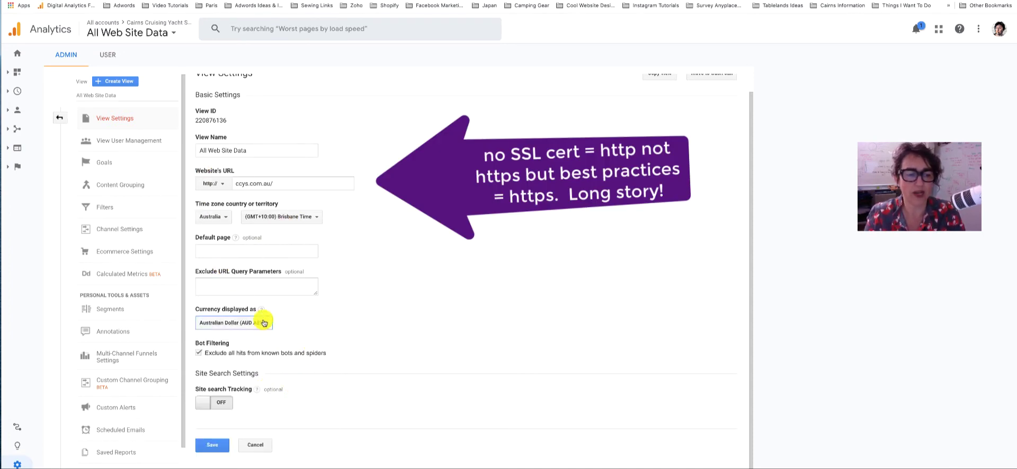
# Turn on site search tracking for the view and enter s as the query parameter.
pyautogui.click(218, 403)
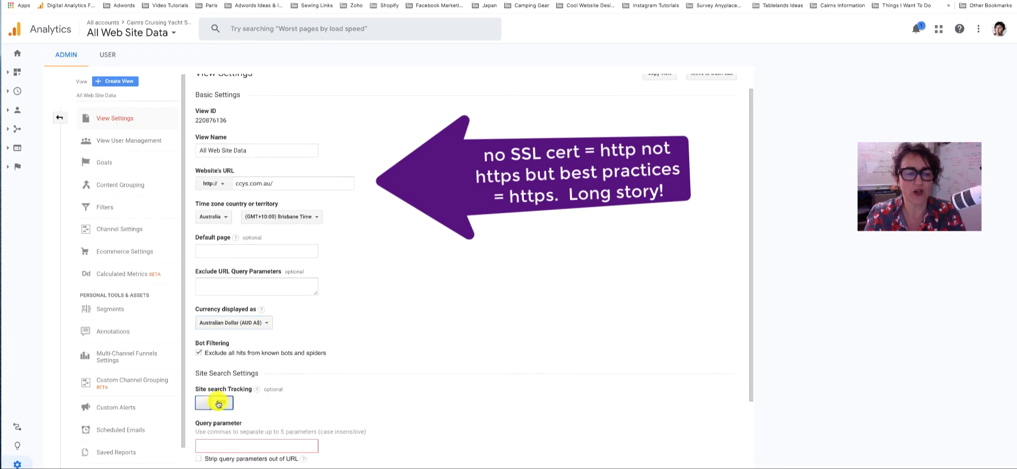
pyautogui.scroll(-2, 254, 329)
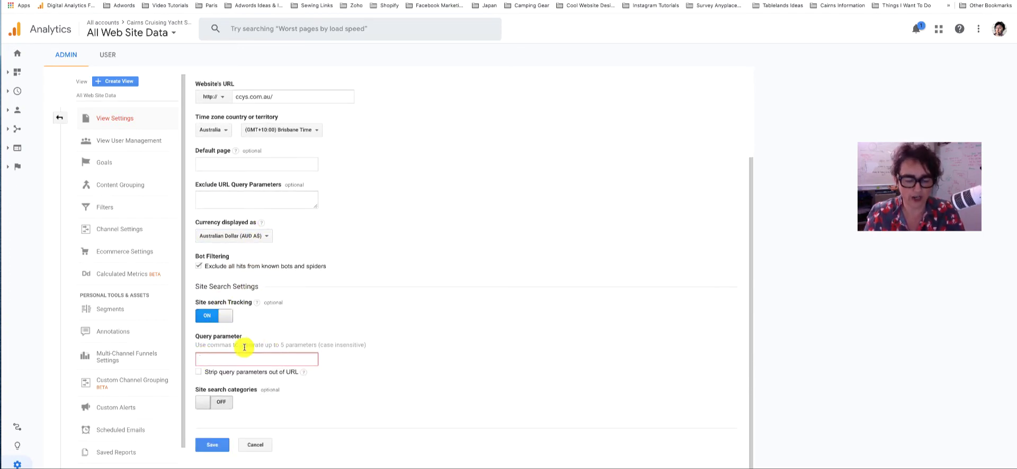
pyautogui.write('s')
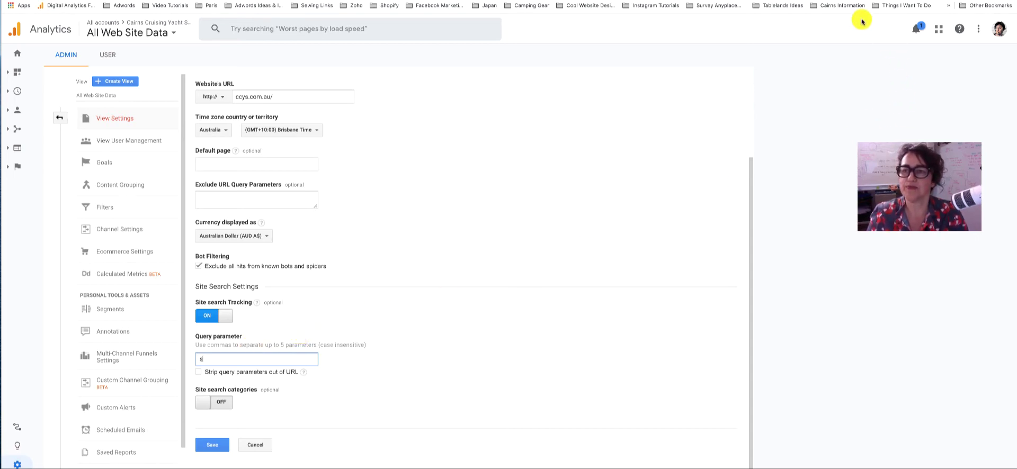
# Switch to the site's WordPress admin, open the Cairns Cruising Yacht Squadron website and check its home page for a search box.
pyautogui.click(377, 1)
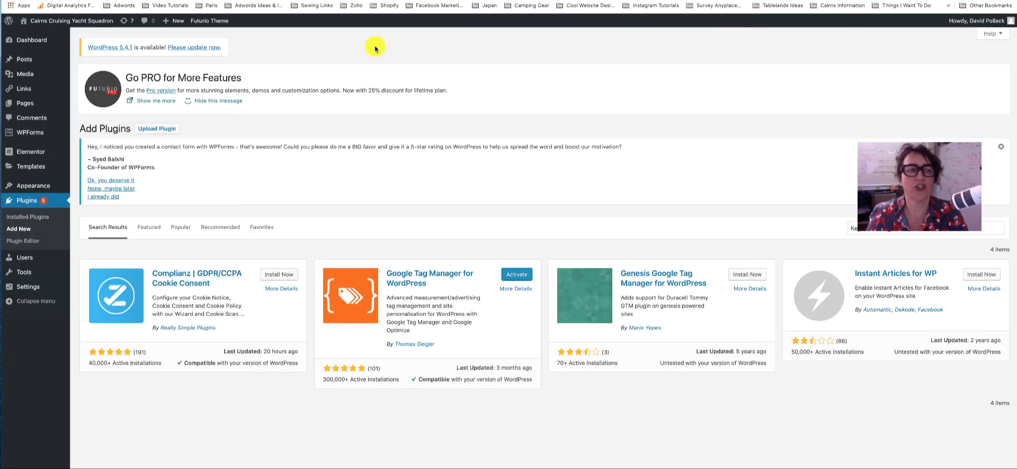
pyautogui.click(38, 22)
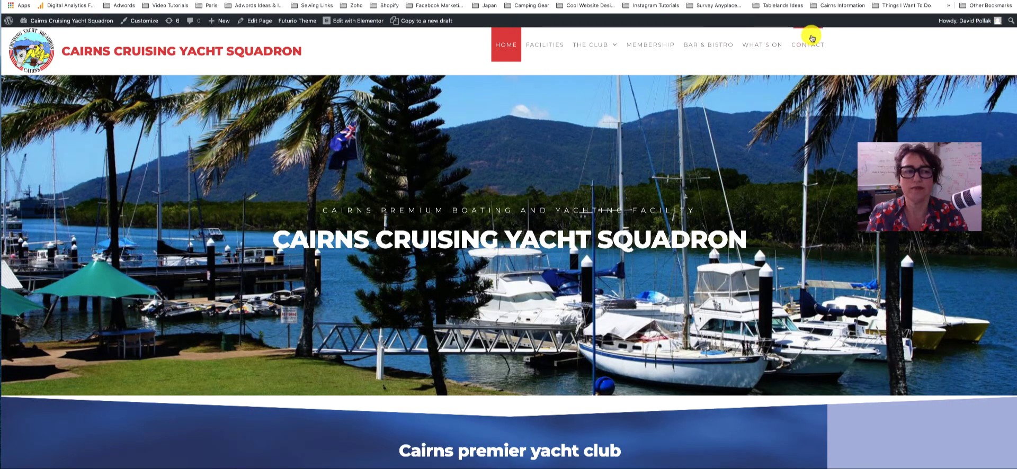
pyautogui.scroll(-10, 834, 39)
pyautogui.scroll(-2, 829, 42)
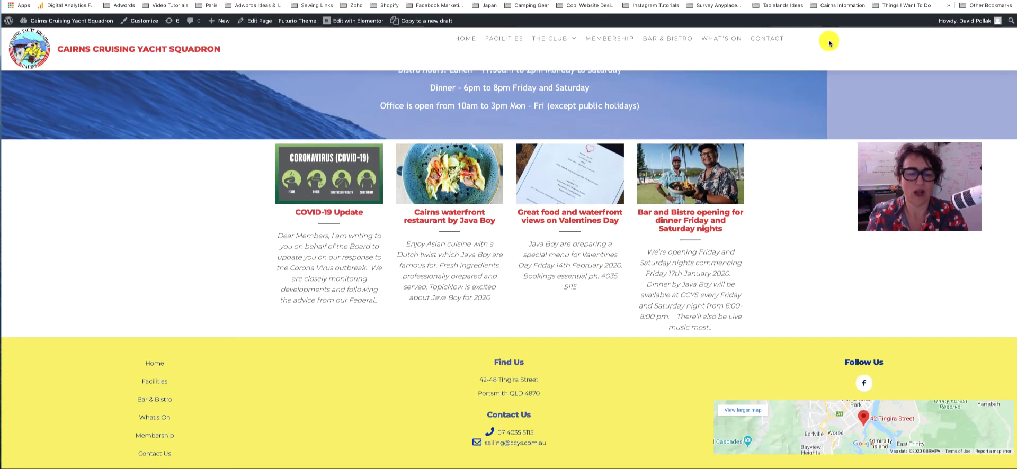
pyautogui.scroll(12, 829, 42)
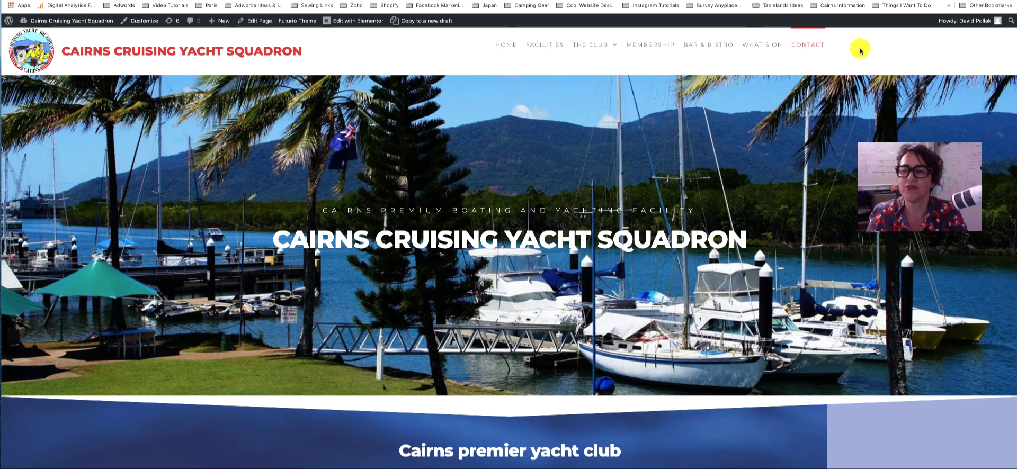
# Switch back to Google Analytics, save the view settings and return to the admin overview.
pyautogui.click(533, 1)
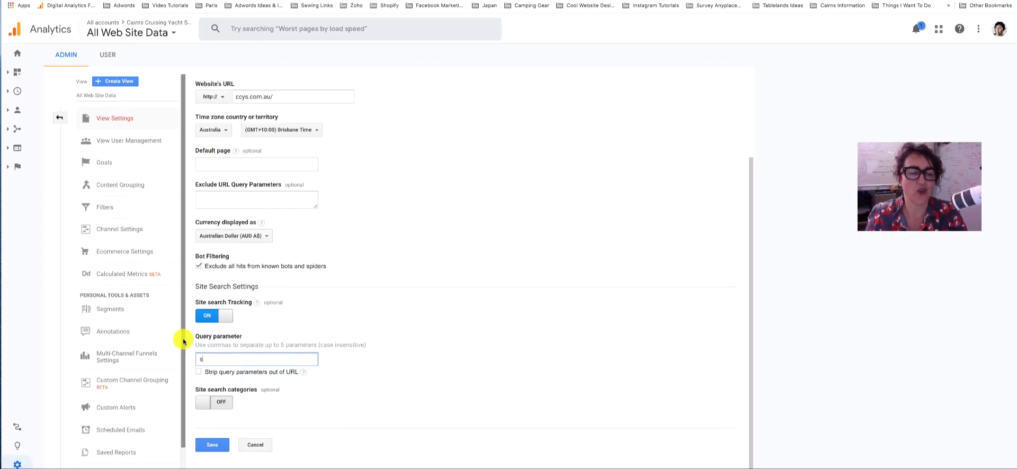
pyautogui.click(217, 445)
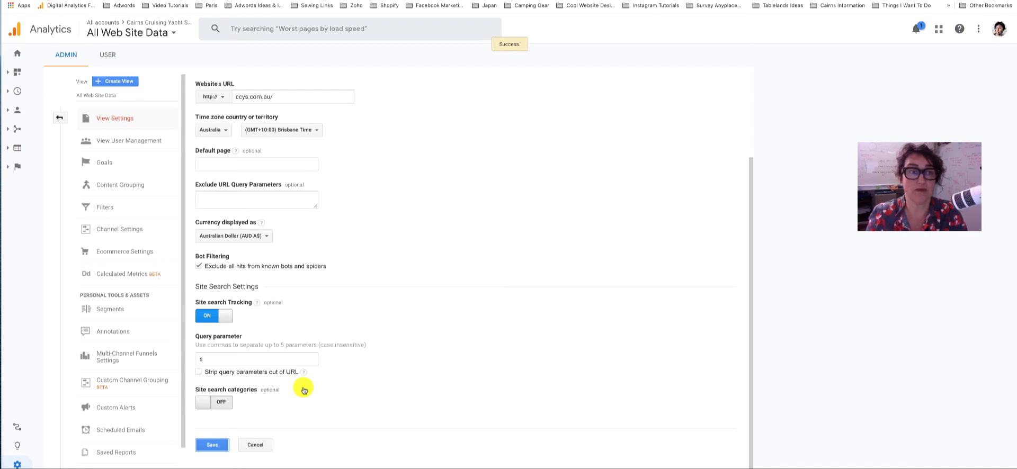
pyautogui.click(60, 120)
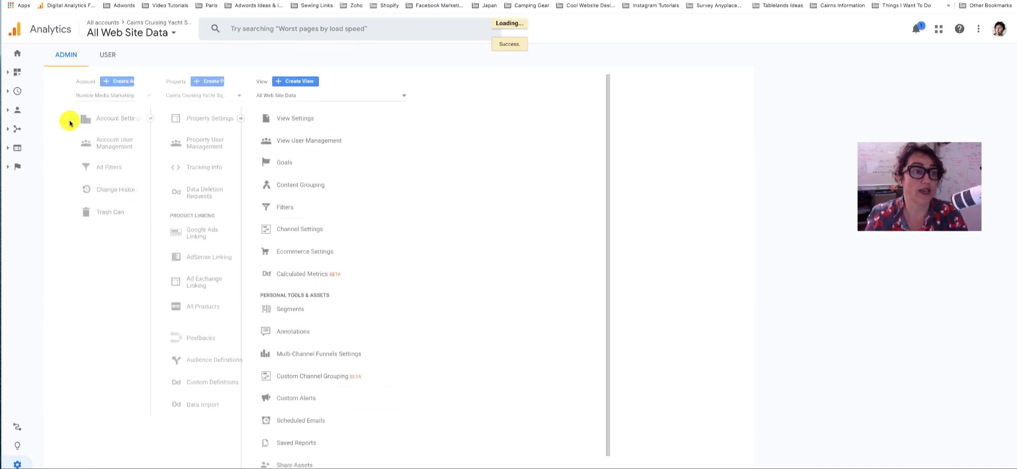
# Examine which Site Search reports are available under the Behavior reports.
pyautogui.moveTo(23, 164)
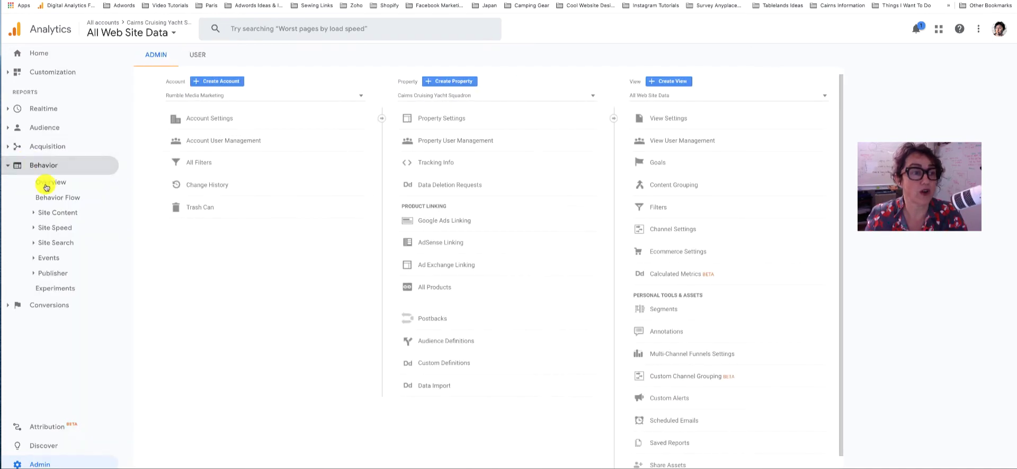
pyautogui.click(33, 243)
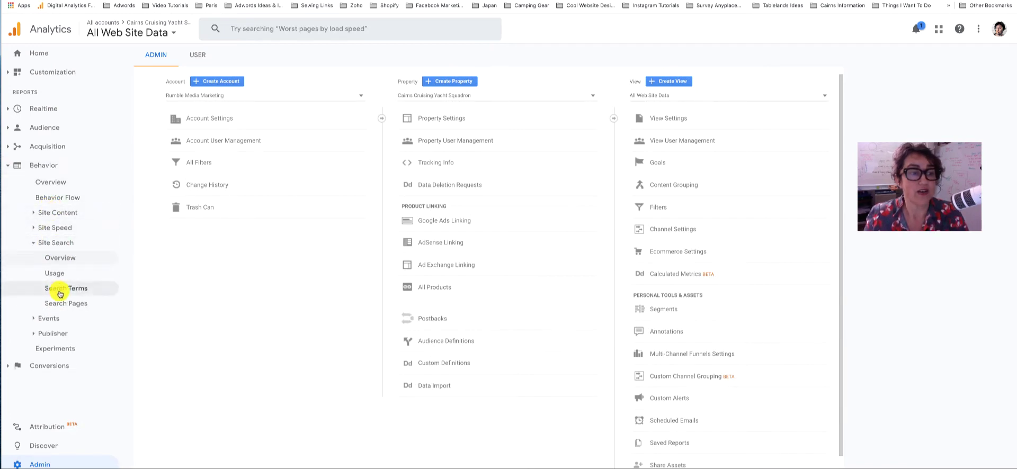
pyautogui.click(32, 243)
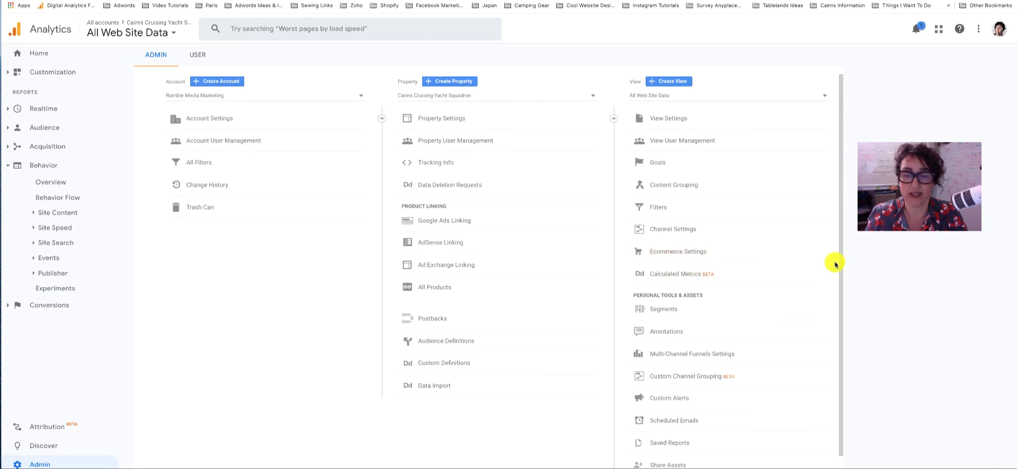
# Enable Remarketing and Advertising Reporting Features in the property's data collection settings, save them and return to the admin overview.
pyautogui.click(428, 164)
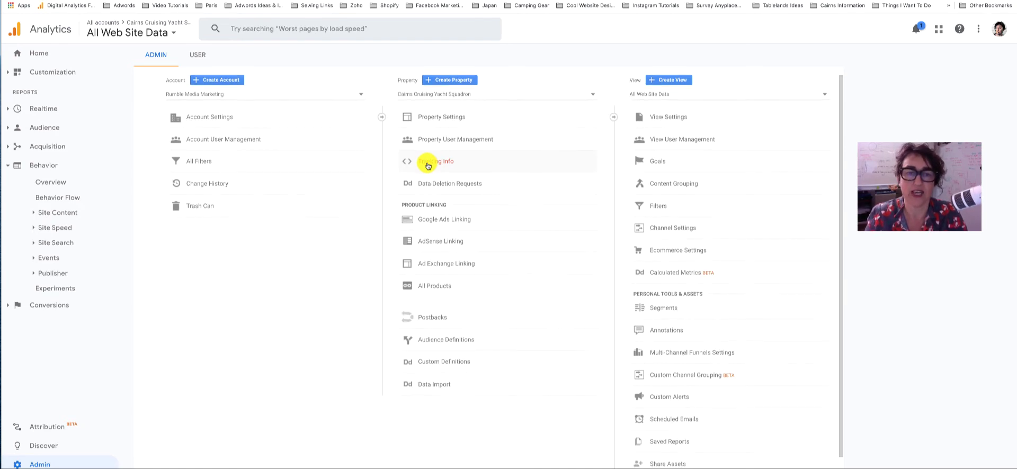
pyautogui.click(449, 189)
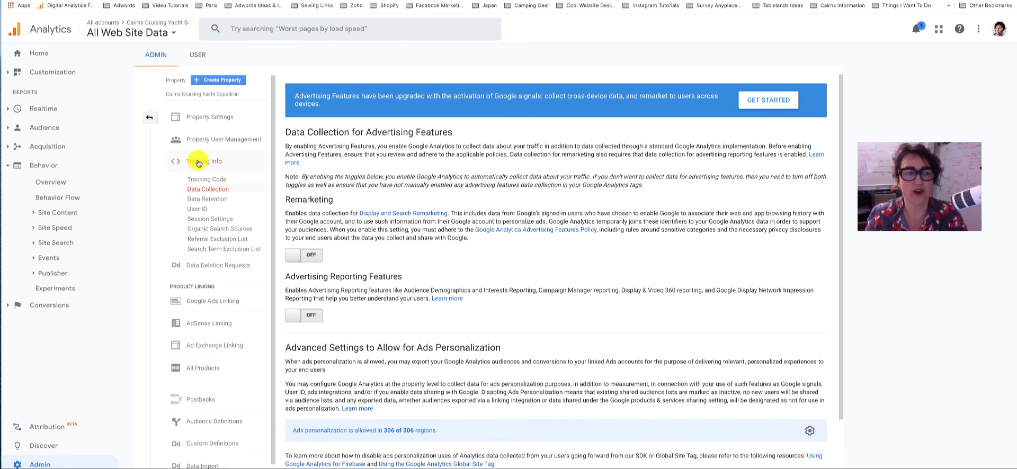
pyautogui.click(313, 257)
pyautogui.scroll(-1, 318, 265)
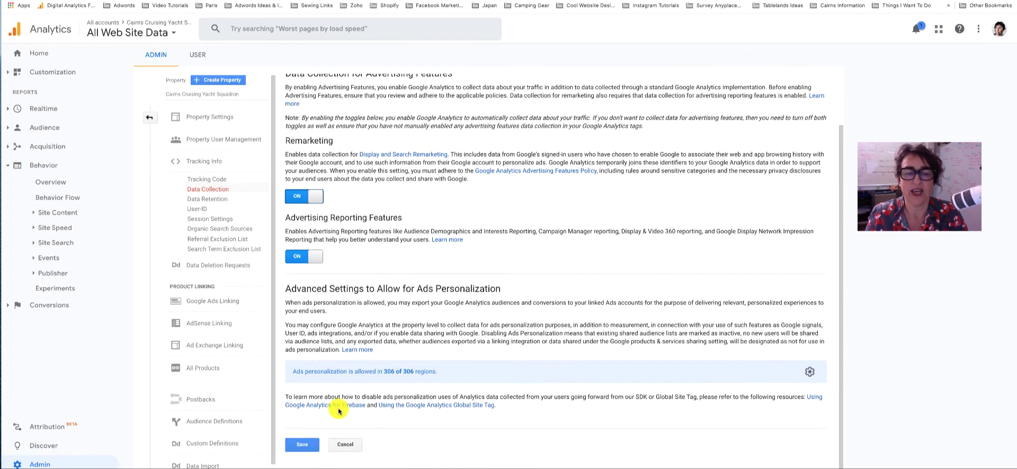
pyautogui.click(304, 447)
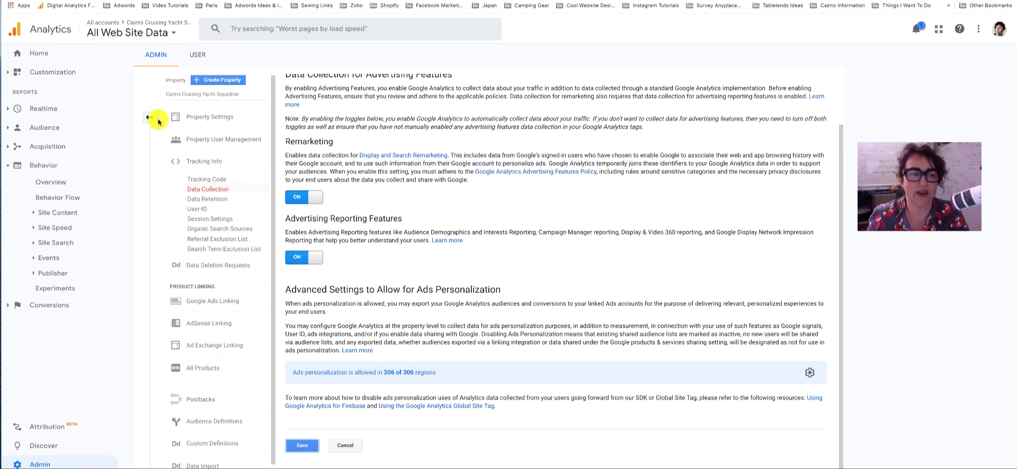
pyautogui.click(149, 117)
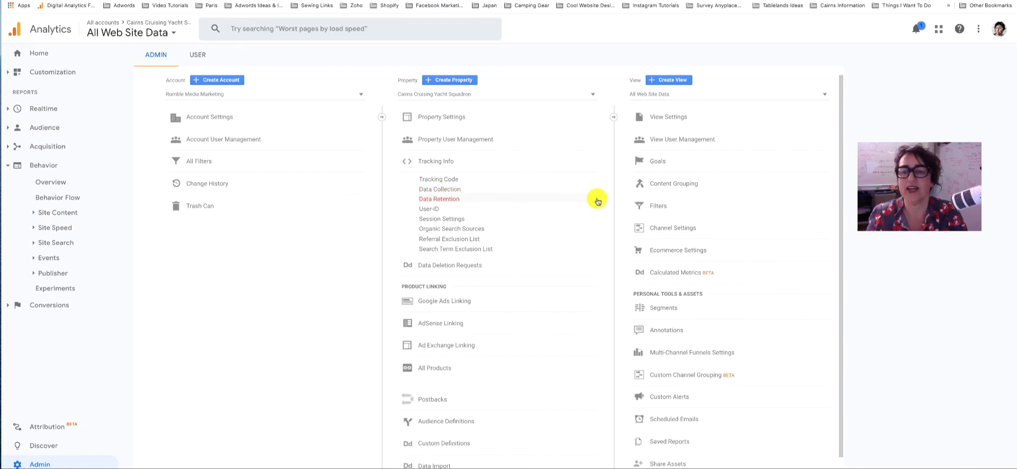
pyautogui.click(669, 250)
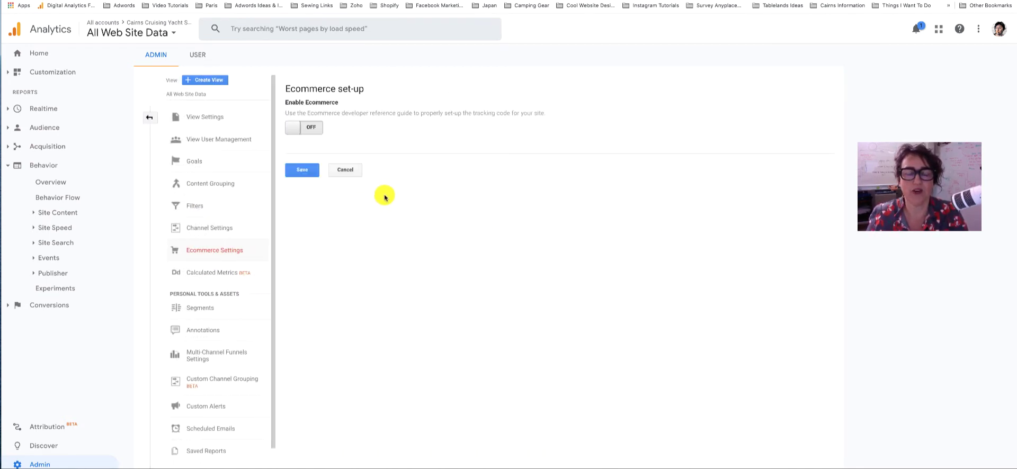
pyautogui.click(315, 135)
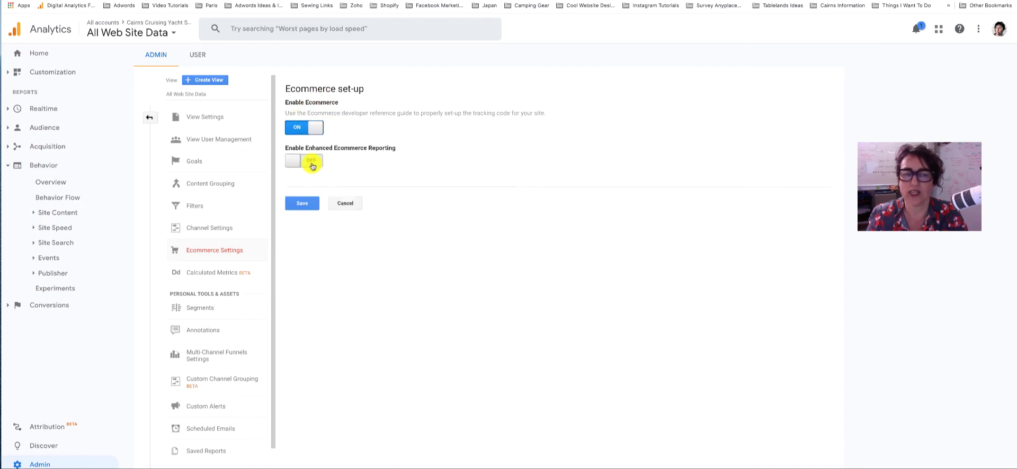
pyautogui.click(297, 132)
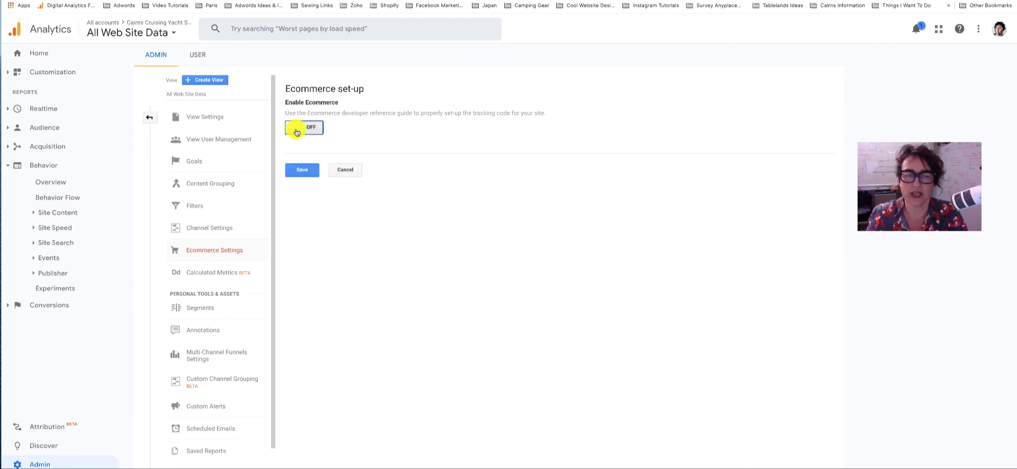
pyautogui.click(341, 170)
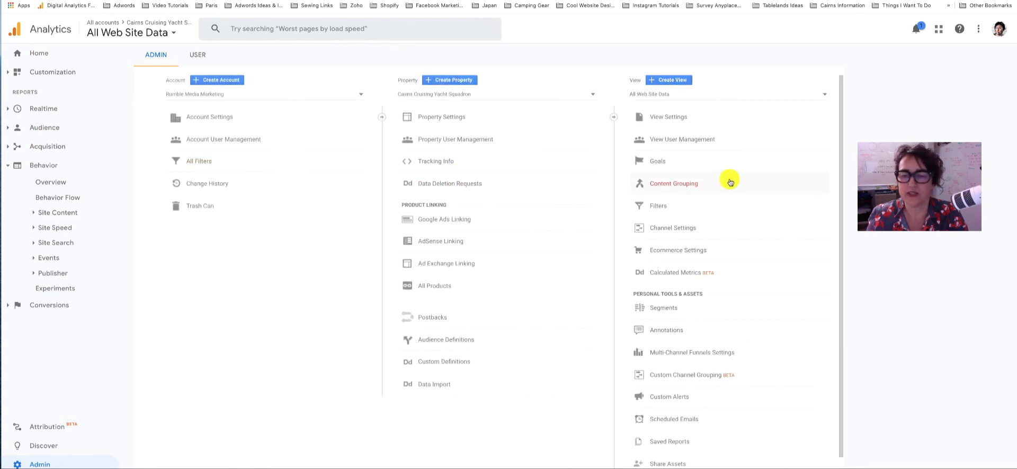
# Copy the All Web Site Data view and name the copy Testing Web Site Data.
pyautogui.scroll(-1, 712, 252)
pyautogui.scroll(1, 712, 252)
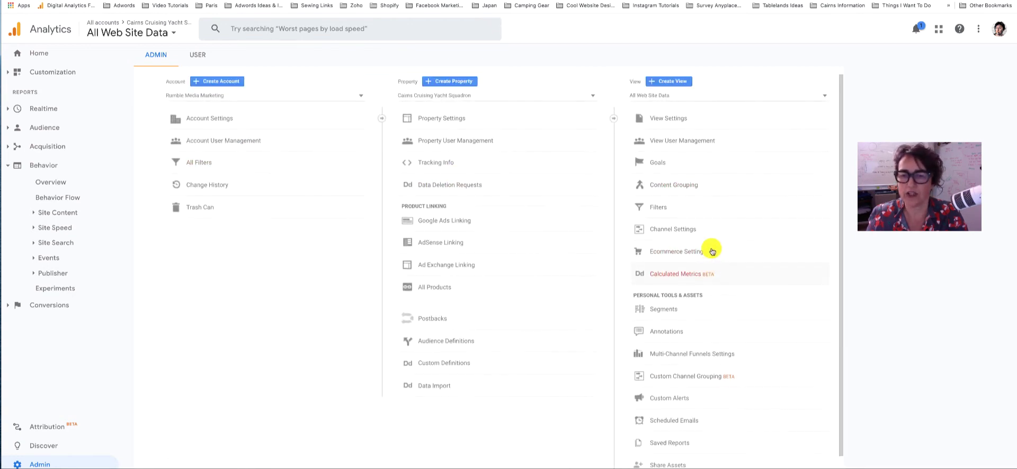
pyautogui.click(673, 119)
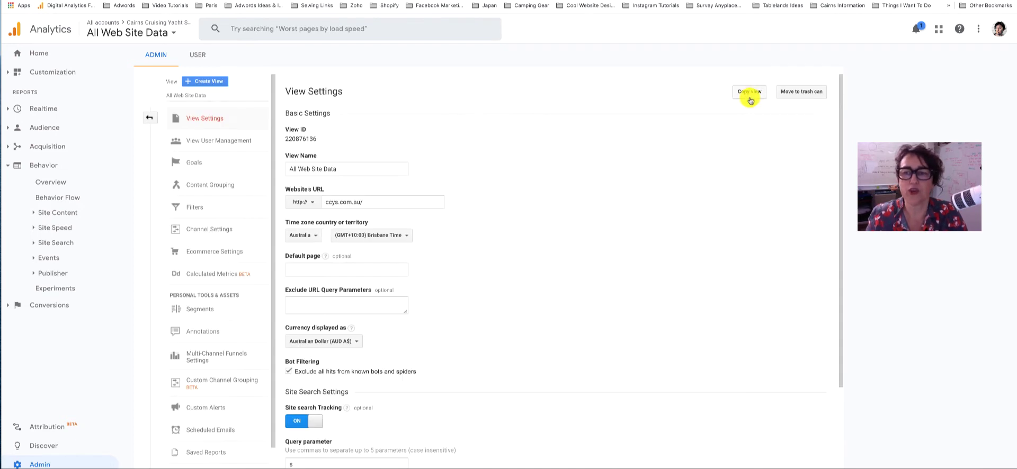
pyautogui.click(750, 100)
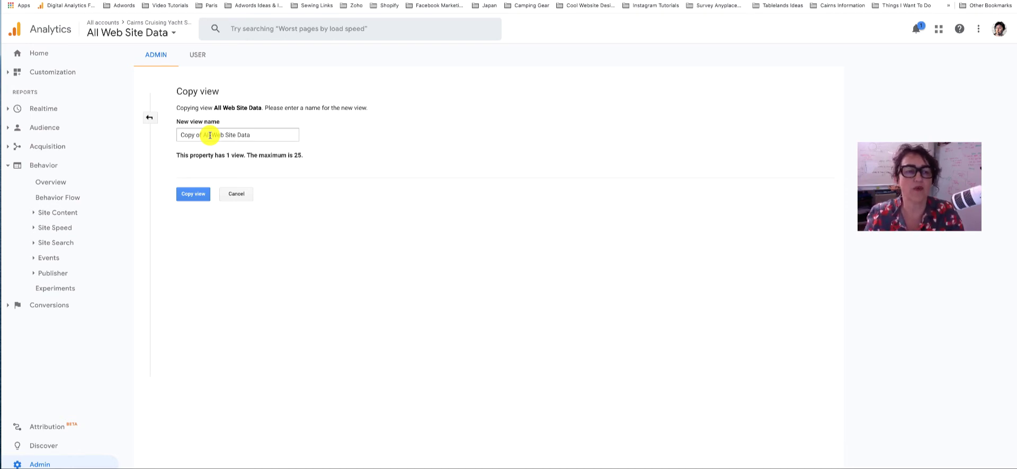
pyautogui.moveTo(212, 135); pyautogui.dragTo(176, 135)
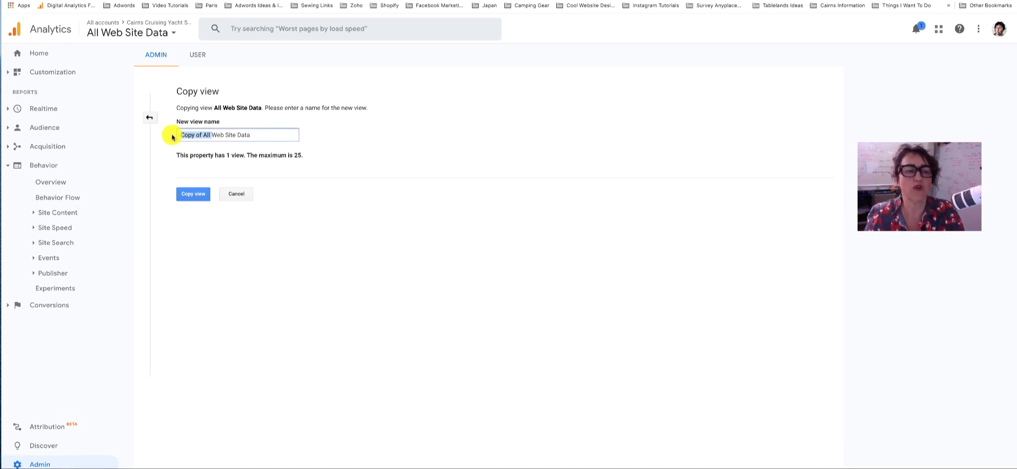
pyautogui.press('BackSpace')
pyautogui.write('Testing')
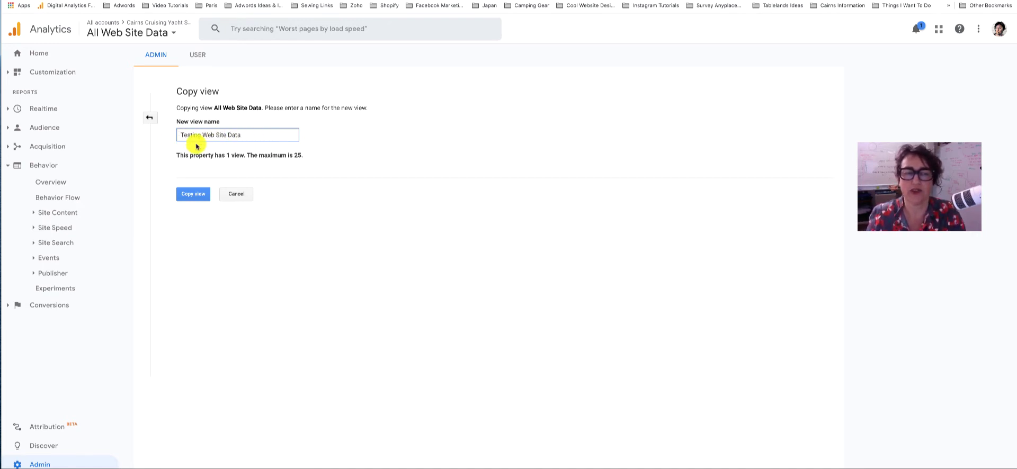
pyautogui.click(198, 200)
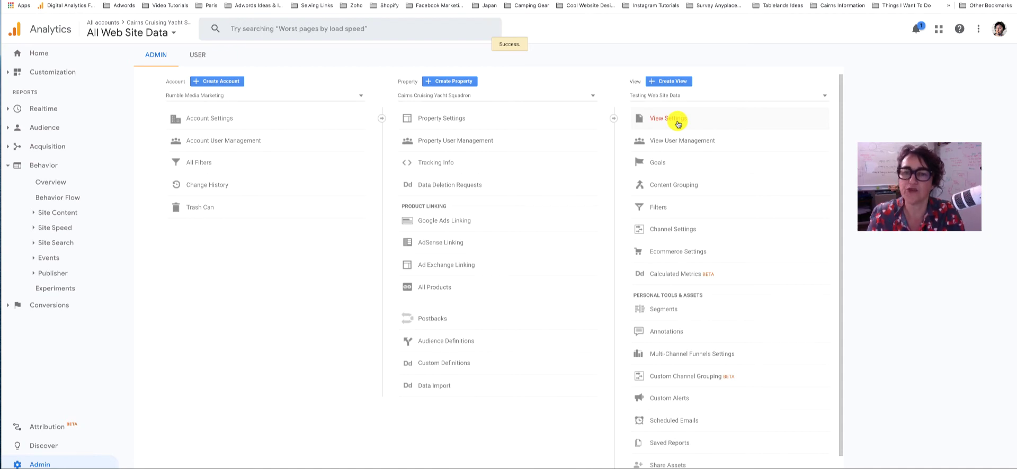
# Open the view settings of the Testing Web Site Data view.
pyautogui.click(677, 123)
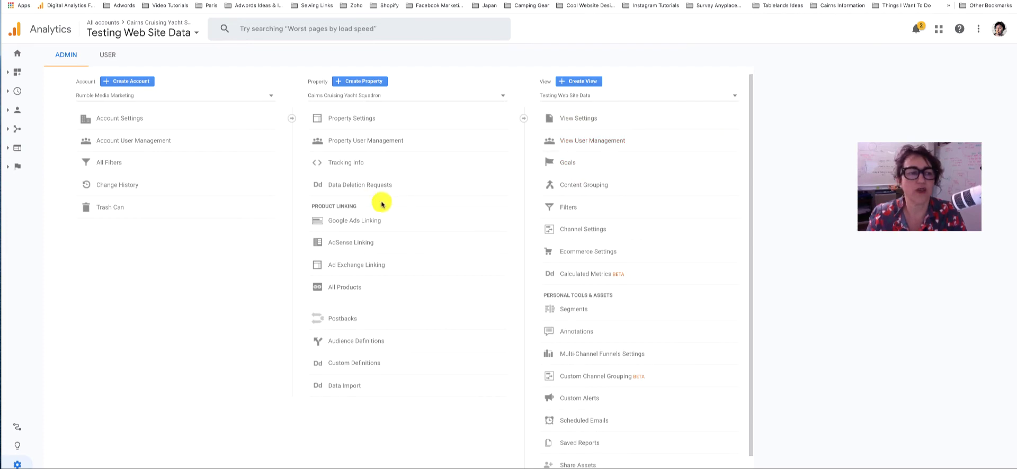
pyautogui.click(112, 165)
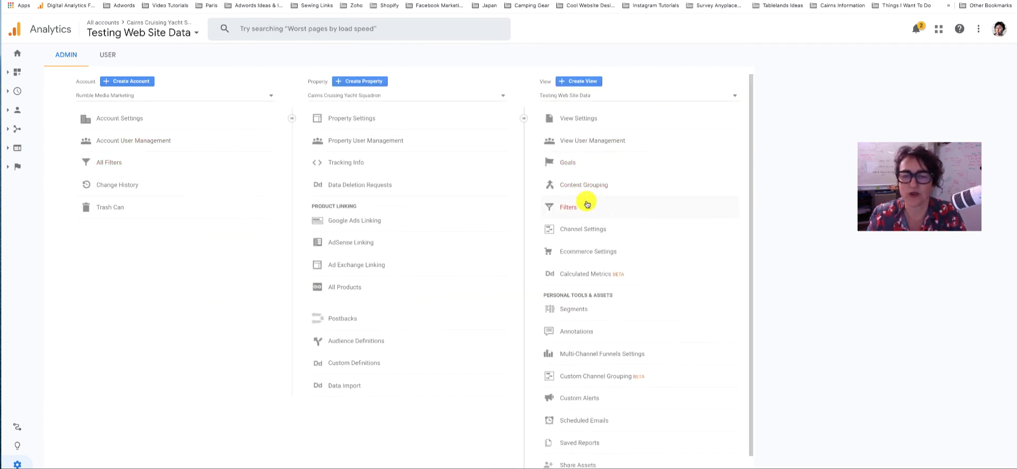
pyautogui.click(594, 122)
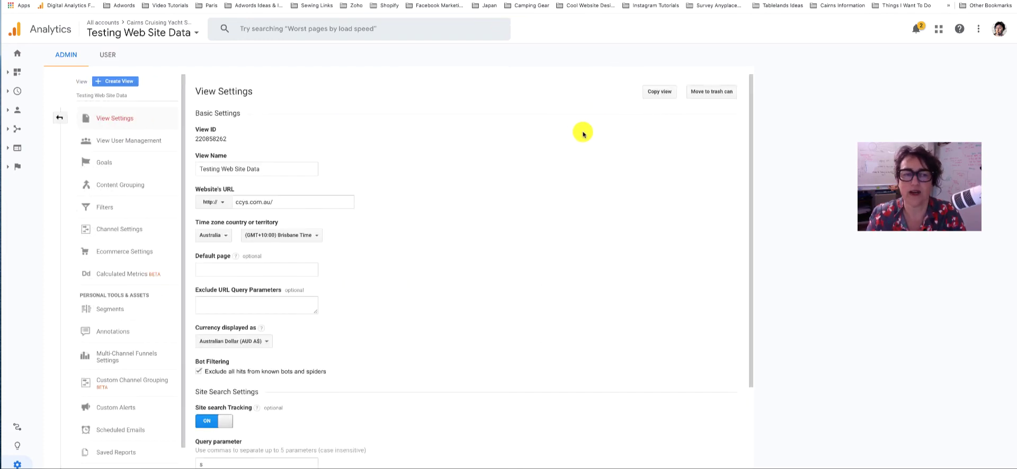
# Copy the Testing Web Site Data view and name the copy Raw Web Site Data - DNU - donotuse.
pyautogui.click(652, 97)
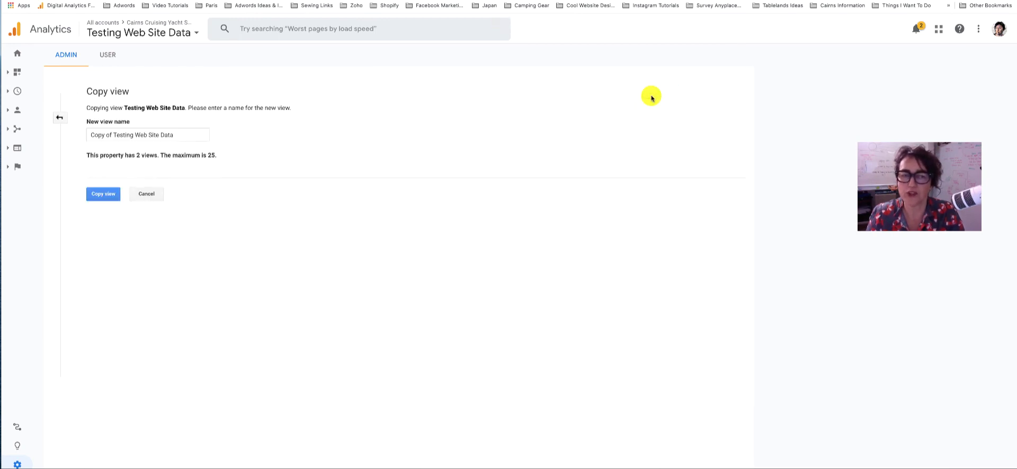
pyautogui.click(114, 135)
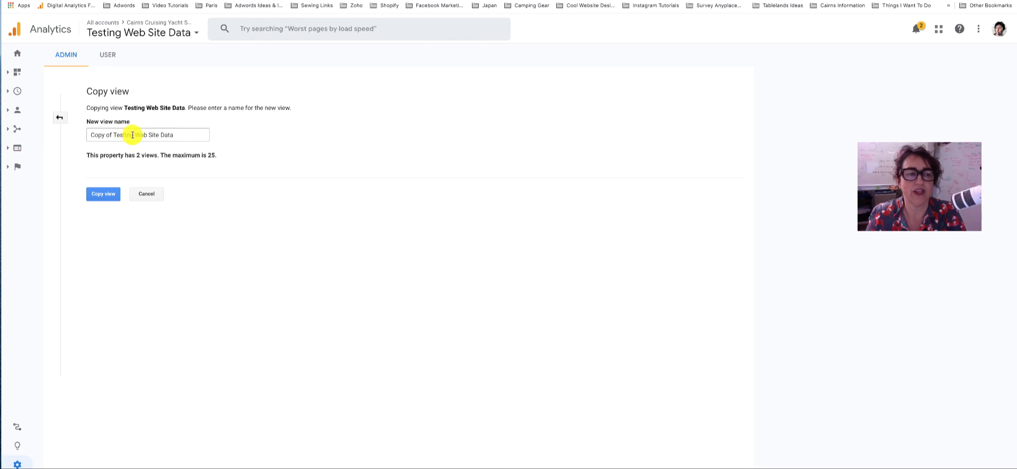
pyautogui.moveTo(133, 135); pyautogui.dragTo(87, 135)
pyautogui.write('DN')
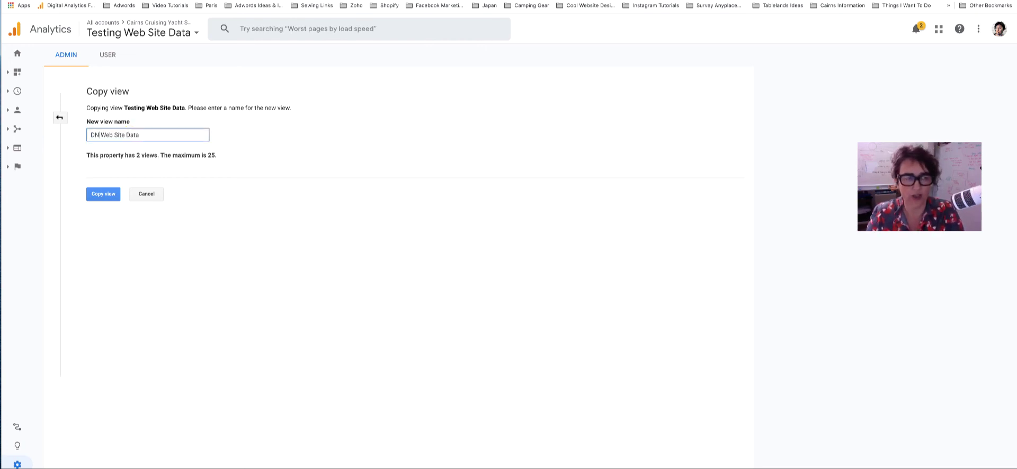
pyautogui.press('BackSpace')
pyautogui.press('BackSpace')
pyautogui.write('Raw')
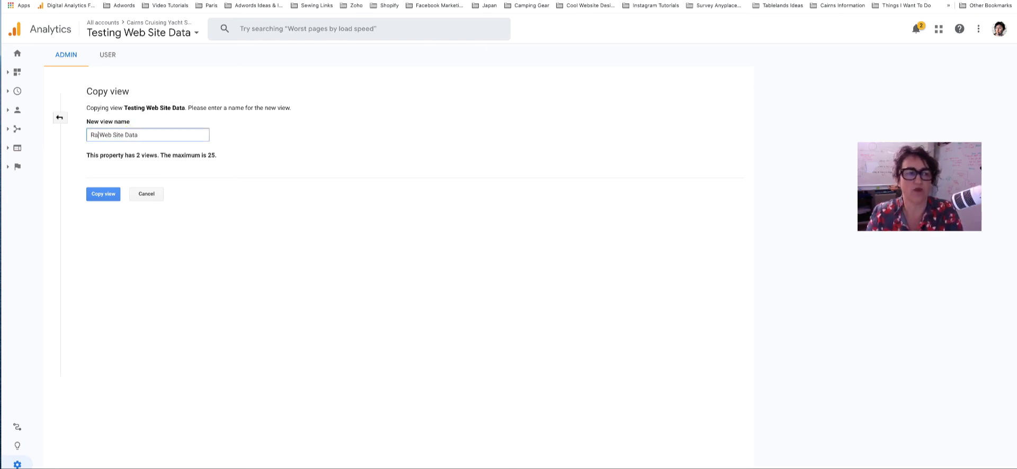
pyautogui.click(150, 135)
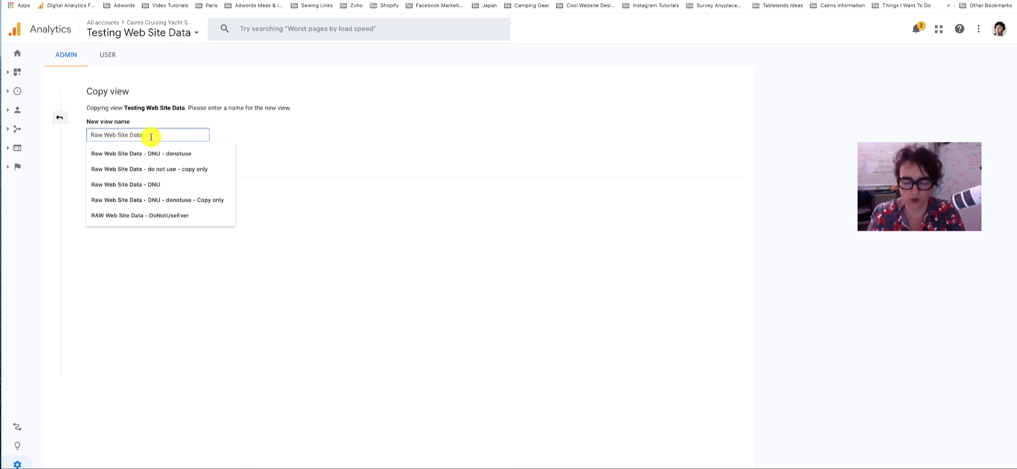
pyautogui.click(152, 153)
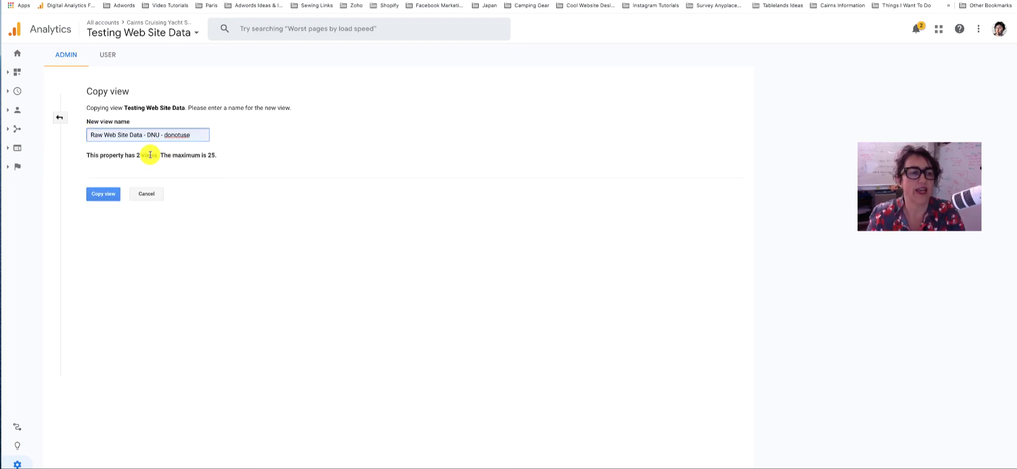
pyautogui.click(104, 195)
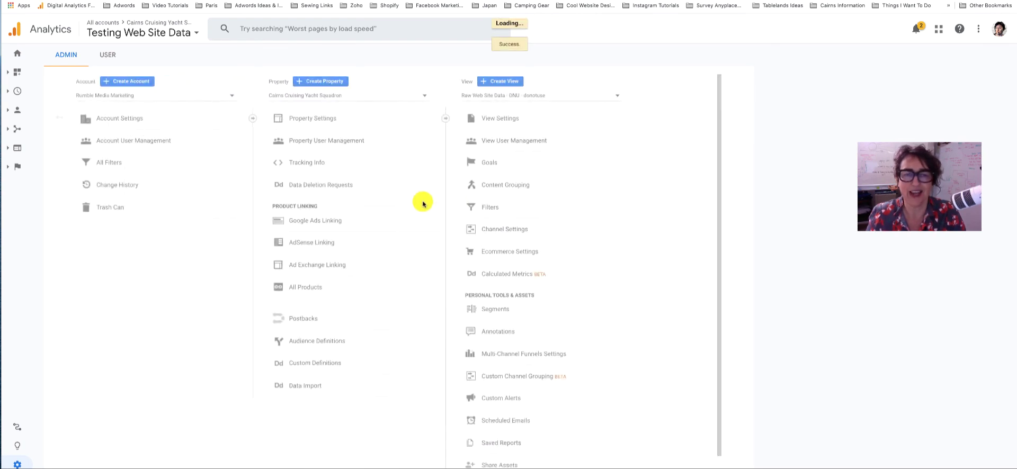
# Switch the selected view in the admin overview to All Web Site Data.
pyautogui.click(561, 96)
pyautogui.click(566, 133)
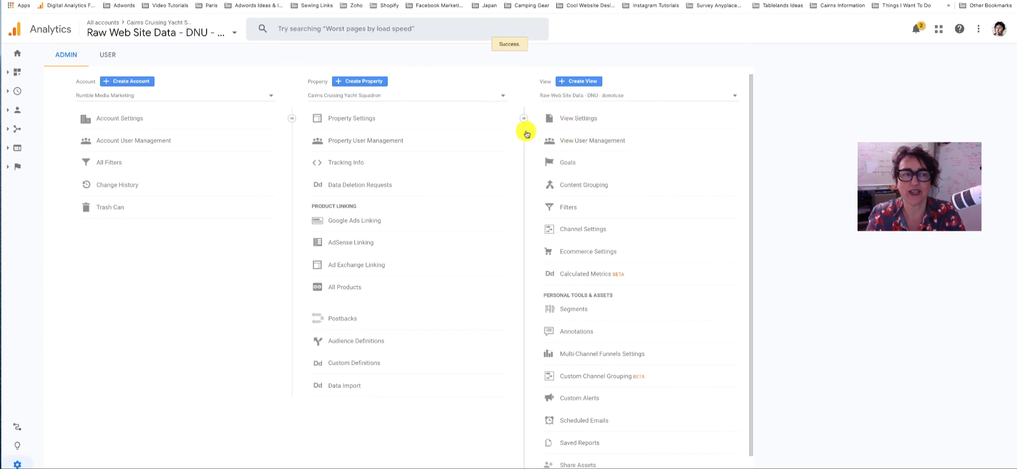
pyautogui.click(566, 96)
pyautogui.click(565, 118)
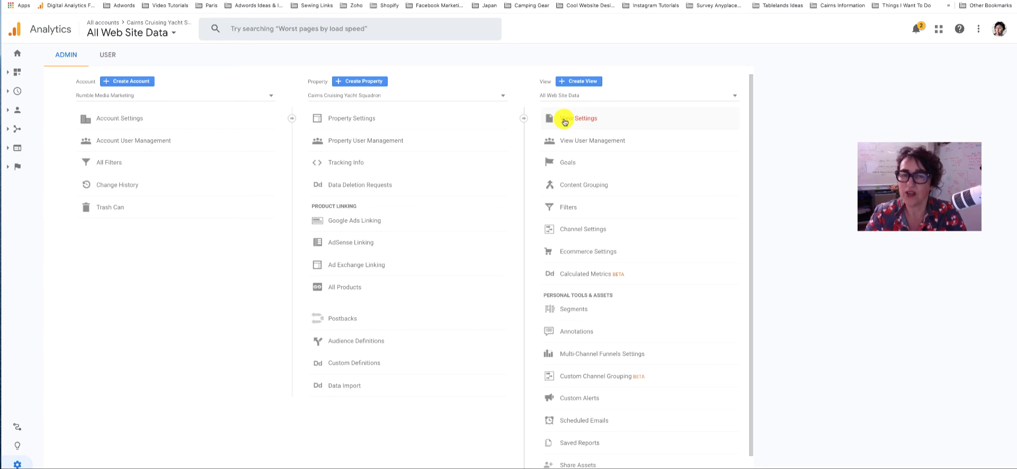
# Rename the Raw Web Site Data - DNU - donotuse view to zRaw Web Site Data - DNU - donotuse, save it and return to the admin overview.
pyautogui.click(570, 95)
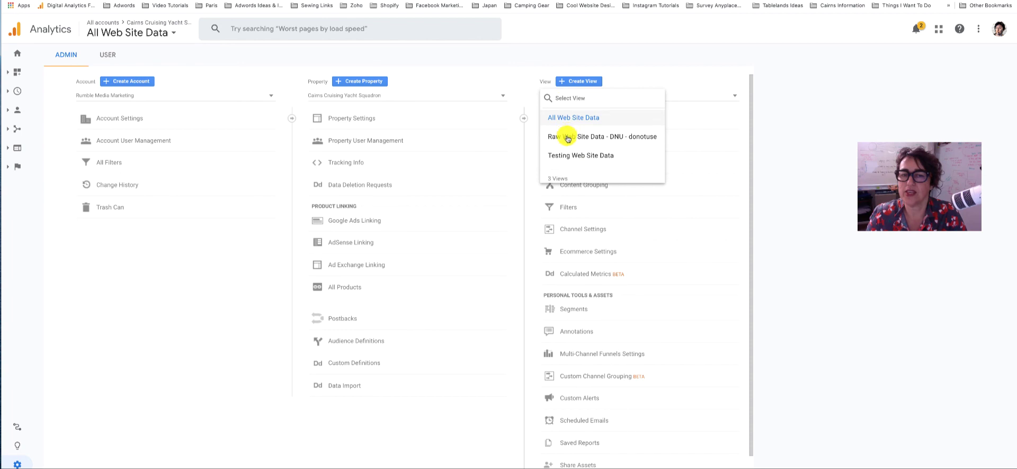
pyautogui.click(569, 136)
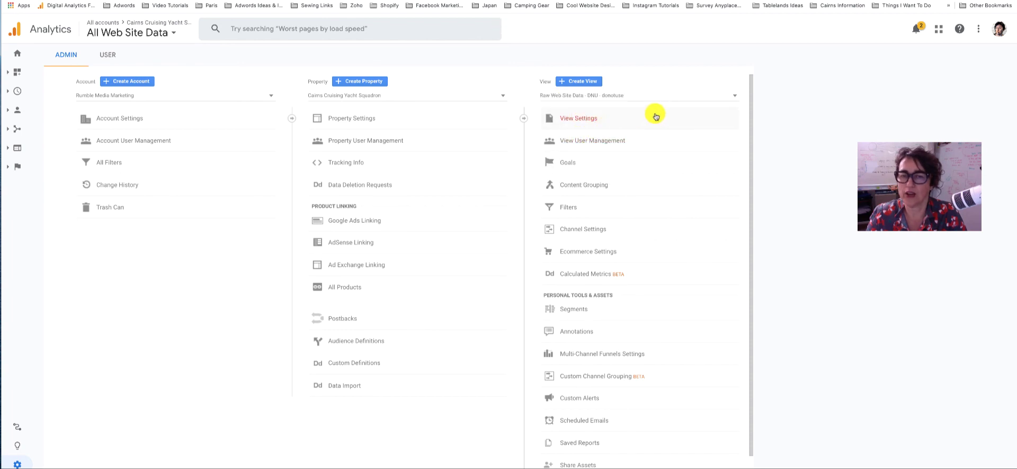
pyautogui.click(581, 121)
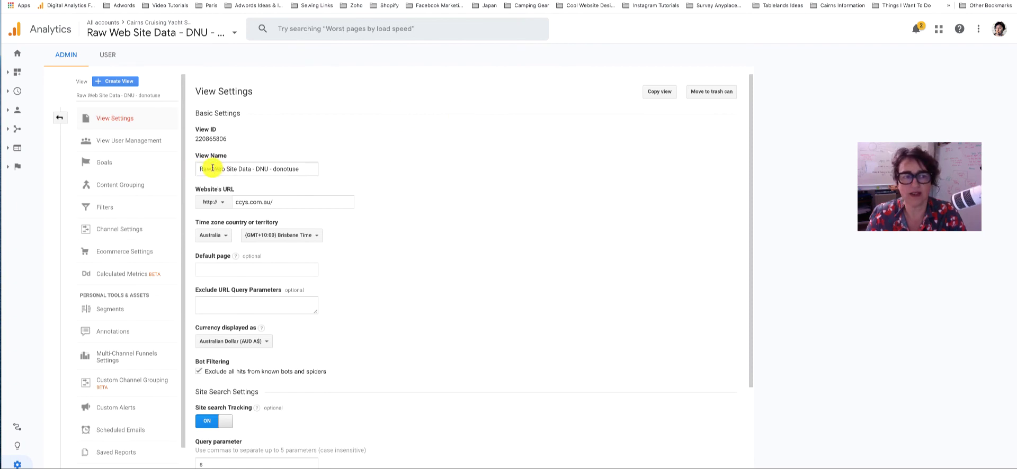
pyautogui.click(203, 168)
pyautogui.write('z')
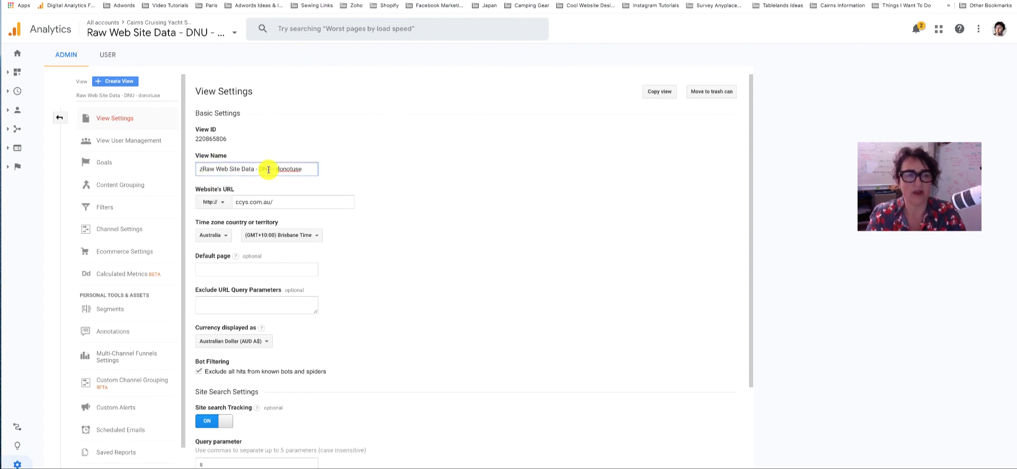
pyautogui.scroll(-2, 206, 440)
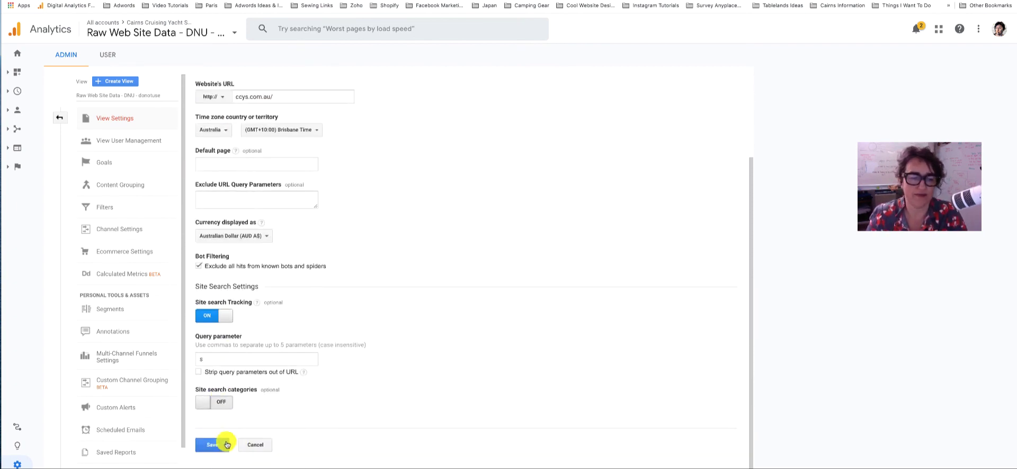
pyautogui.click(212, 445)
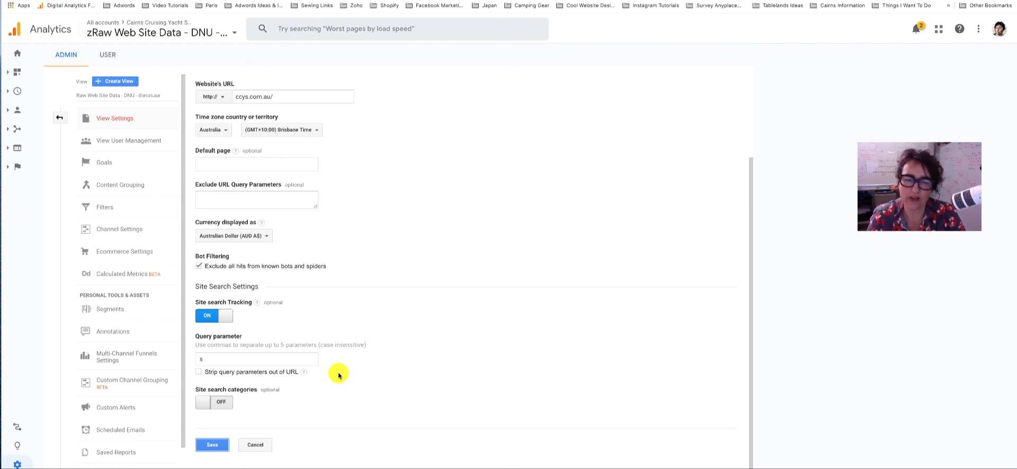
pyautogui.click(256, 445)
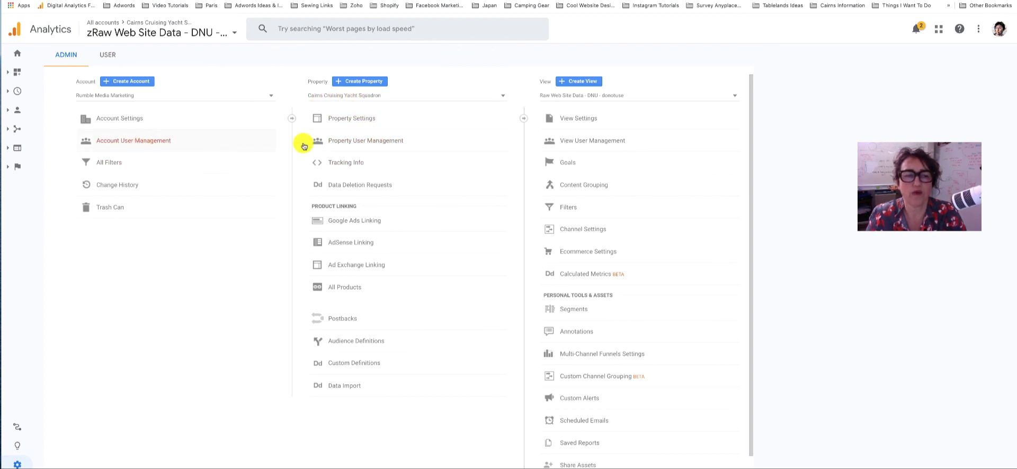
# Review the user permissions at account level and at property level, closing each list when finished.
pyautogui.click(130, 142)
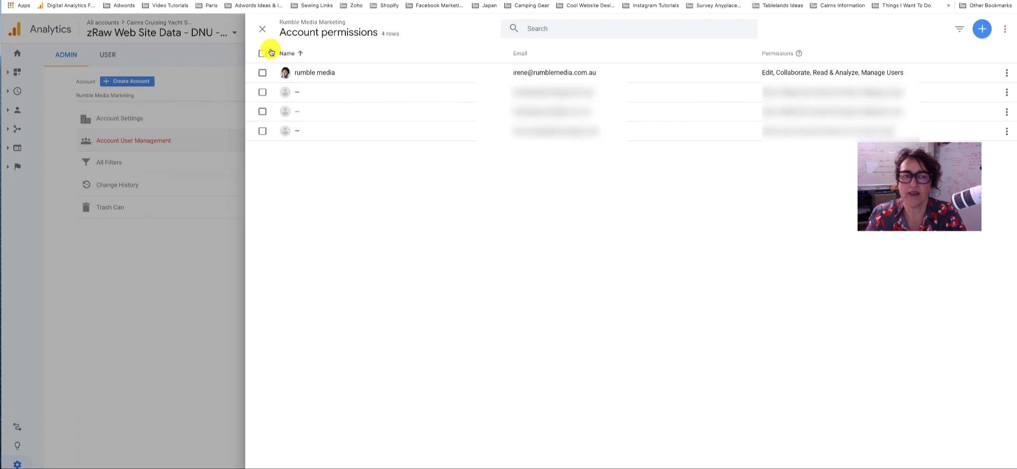
pyautogui.click(262, 29)
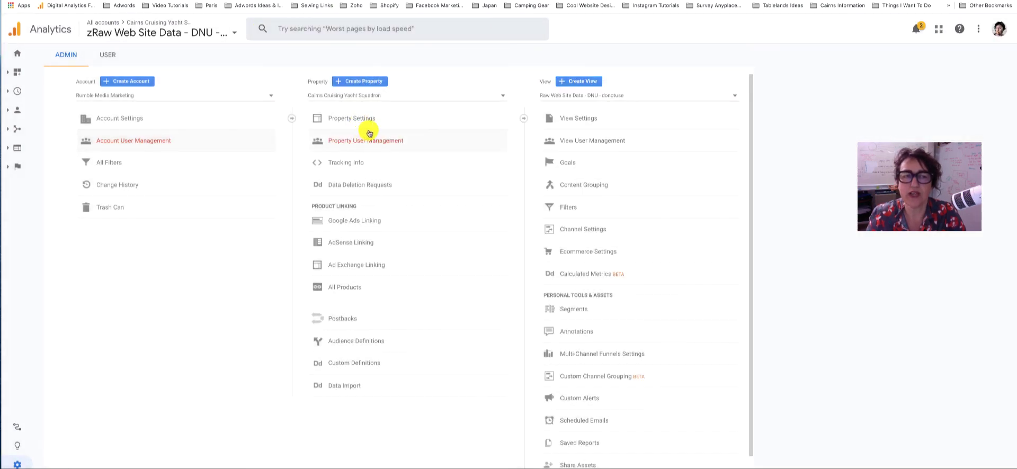
pyautogui.click(383, 143)
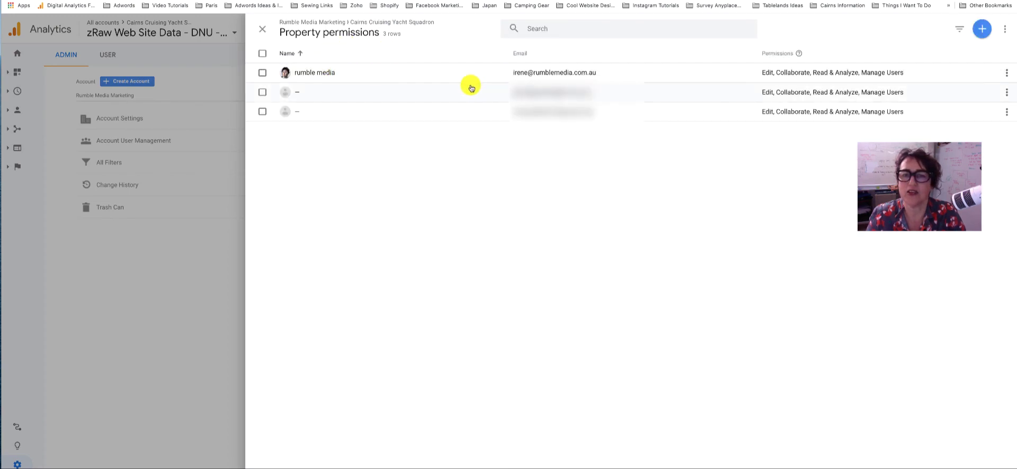
pyautogui.click(262, 32)
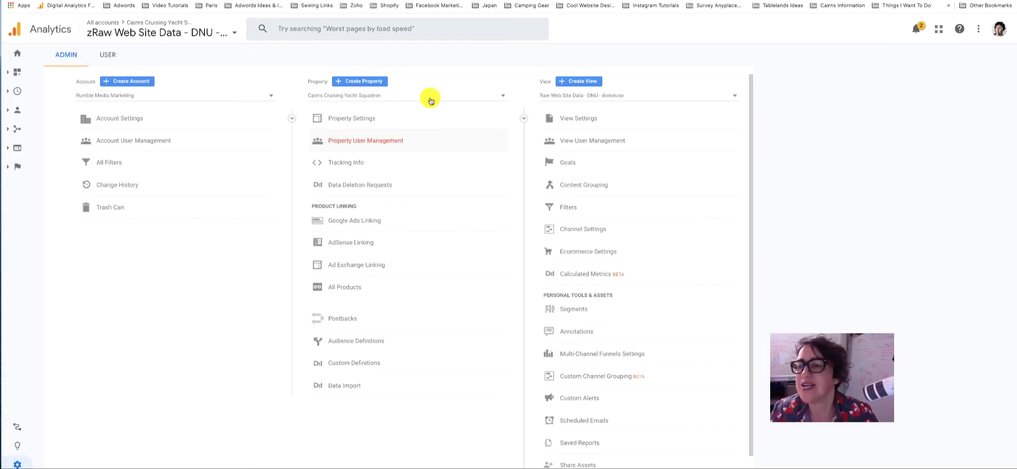